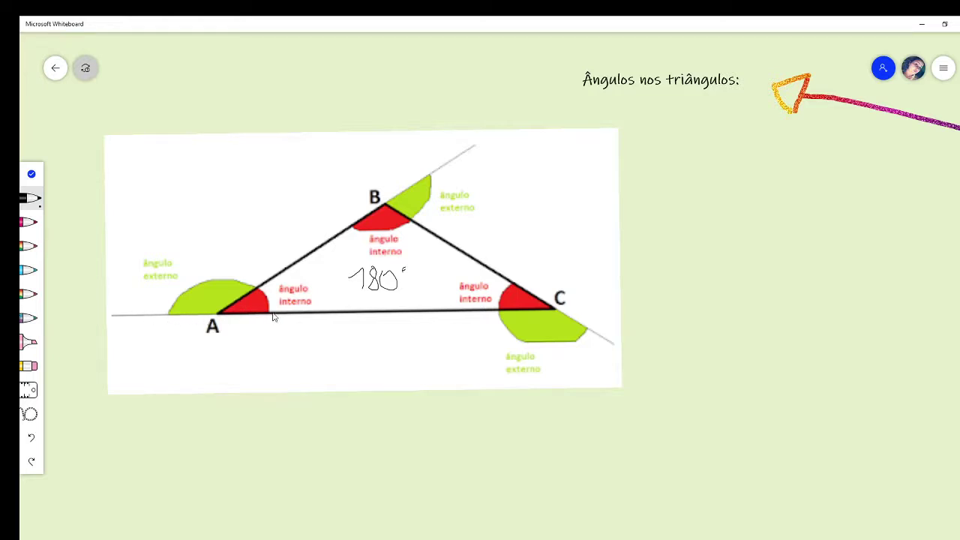
At vertex A, draw an arc over both angles, write 180° above it, and mark the internal and external angles with the letter A.
mouse_move(261, 289)
left_mouse_down()
mouse_move(220, 276)
mouse_move(164, 319)
left_mouse_up()
mouse_move(194, 245)
left_mouse_down()
mouse_move(213, 256)
mouse_move(241, 251)
left_mouse_up()
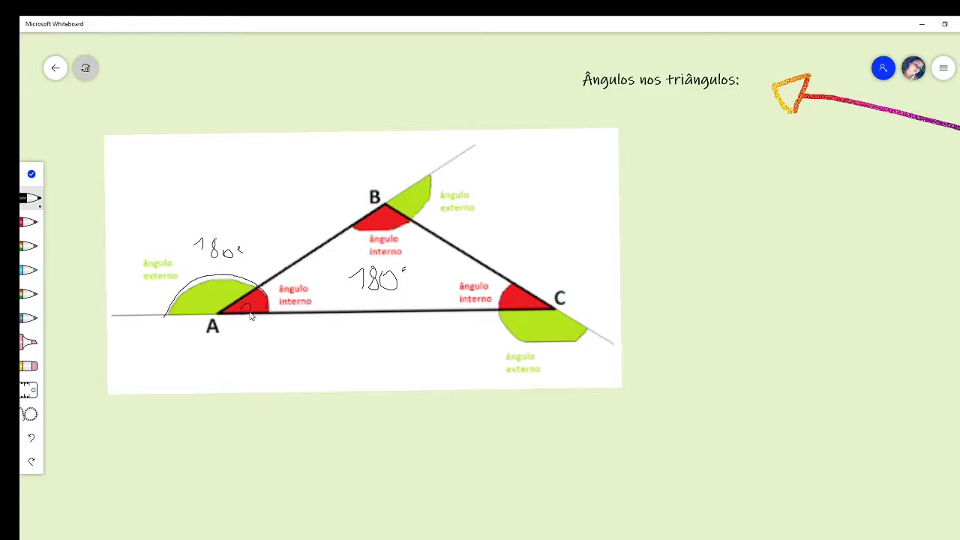
left_click_drag(252, 315, 254, 313)
left_click_drag(182, 315, 207, 300)
Mark the internal and external angles at vertices B and C with their vertex letters.
left_click_drag(375, 228, 380, 218)
mouse_move(403, 207)
left_mouse_down()
mouse_move(409, 212)
mouse_move(414, 197)
mouse_move(409, 213)
left_mouse_up()
left_click_drag(422, 212, 432, 198)
mouse_move(542, 320)
left_mouse_down()
mouse_move(543, 330)
mouse_move(539, 321)
mouse_move(503, 323)
mouse_move(536, 346)
mouse_move(586, 338)
left_mouse_up()
scroll(572, 368, "down", 3)
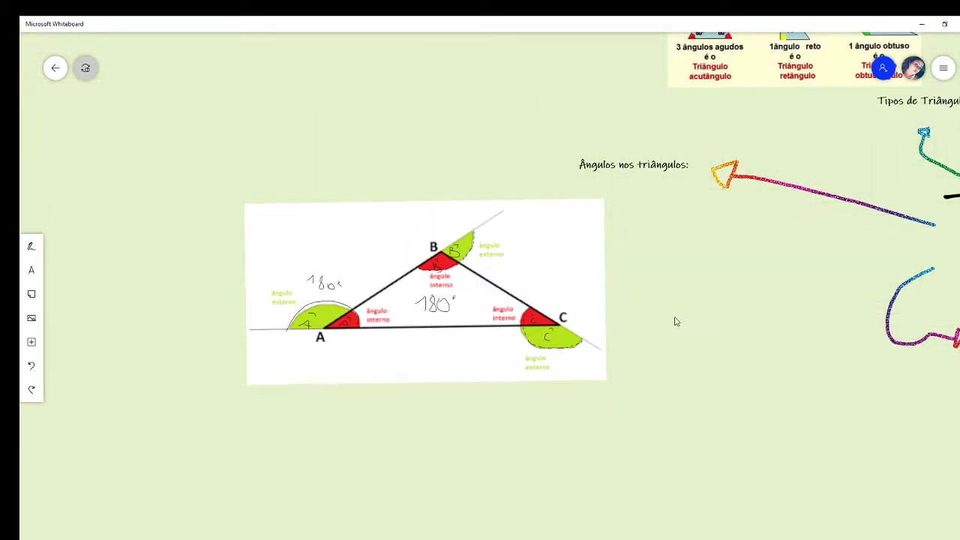
left_click_drag(675, 322, 368, 350)
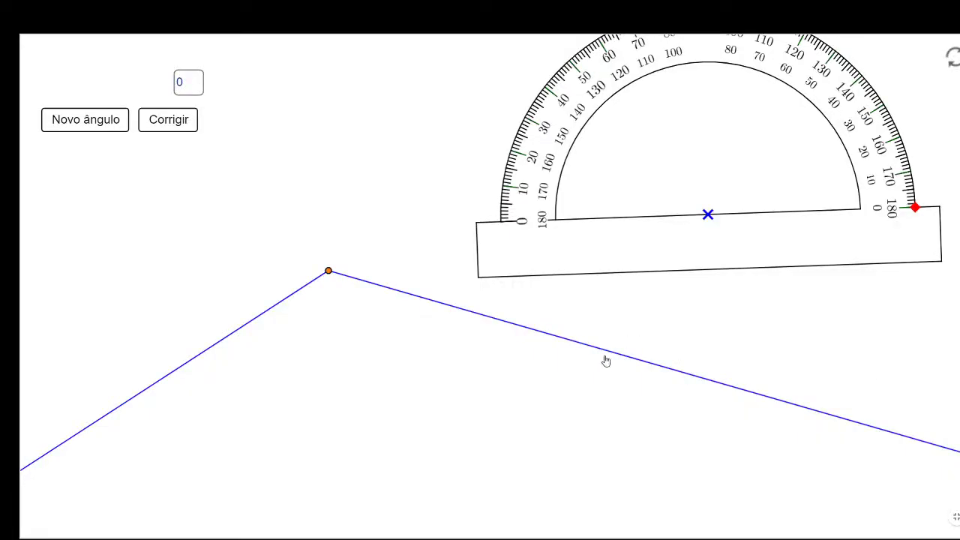
Switch to the GeoGebra angle-measuring exercise and place the protractor's centre on the angle's vertex.
left_click_drag(530, 401, 616, 352)
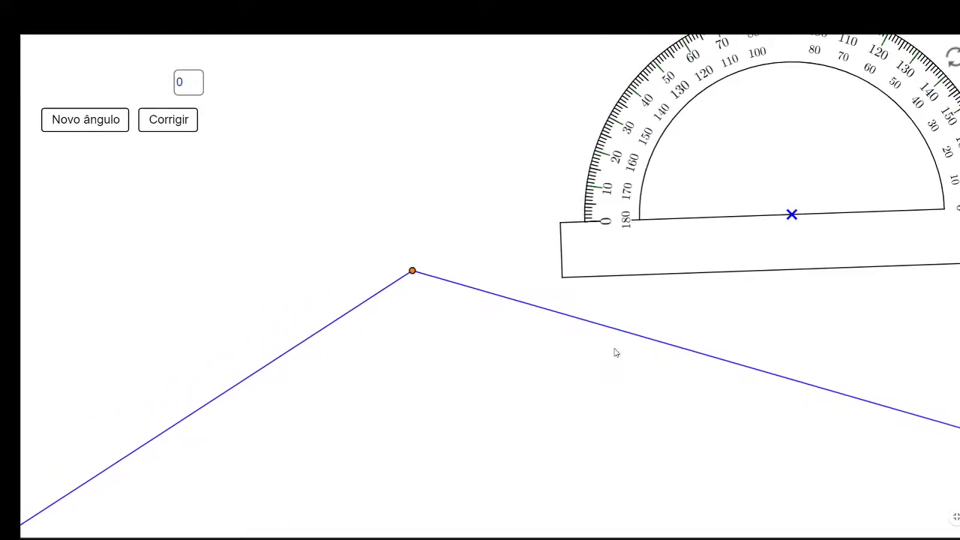
left_click_drag(701, 262, 605, 296)
left_click_drag(452, 412, 459, 386)
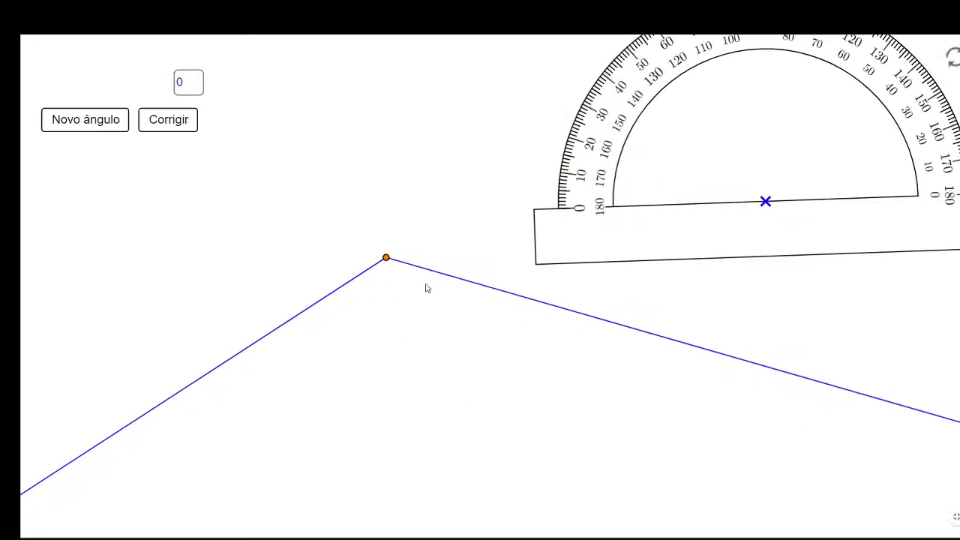
scroll(430, 315, "down", 1)
scroll(430, 315, "down", 2)
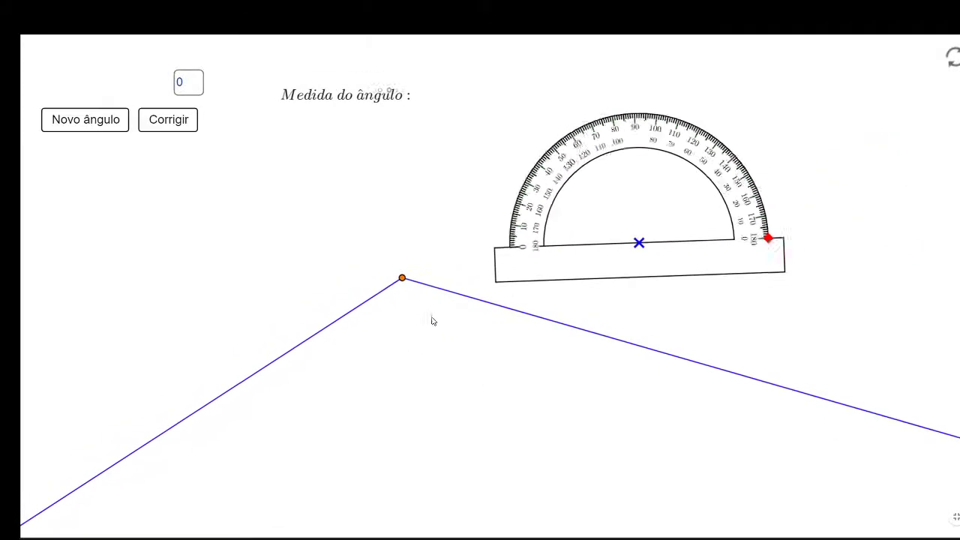
left_click_drag(459, 417, 461, 341)
scroll(457, 352, "down", 4)
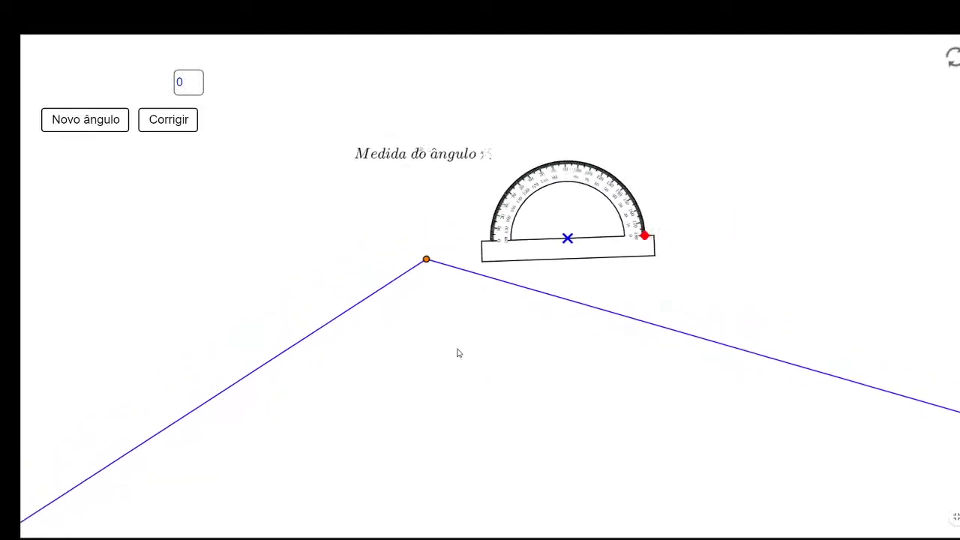
left_click_drag(508, 413, 501, 354)
scroll(458, 360, "up", 5)
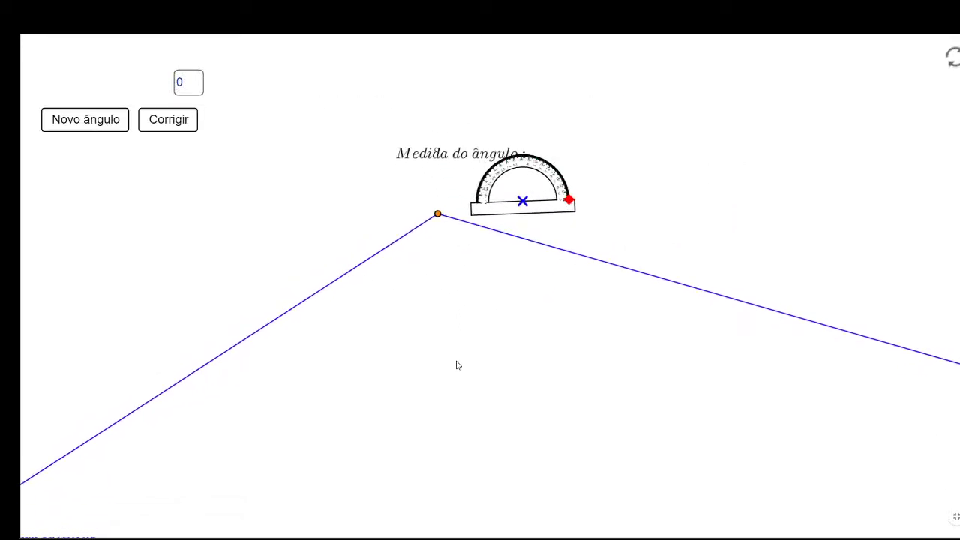
left_click_drag(414, 245, 467, 372)
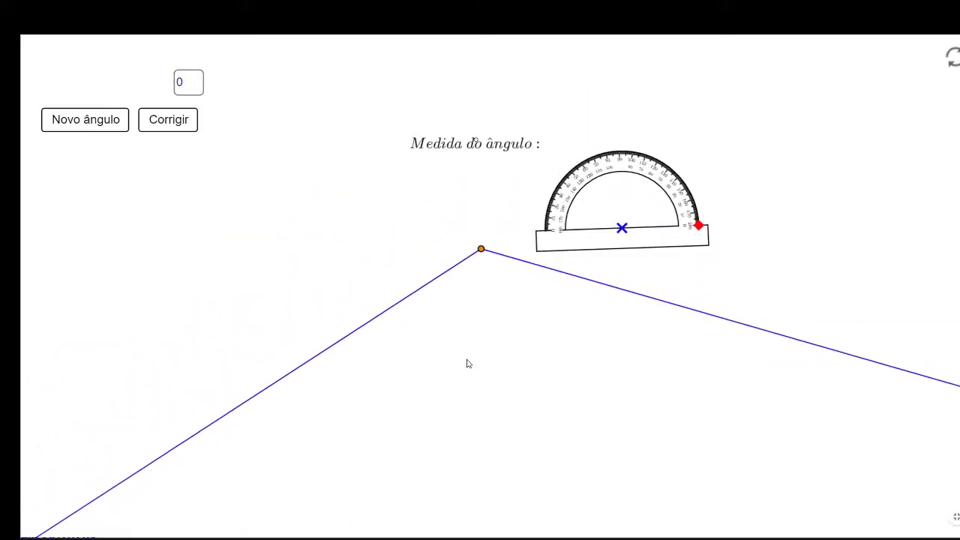
scroll(467, 362, "up", 3)
left_click_drag(457, 315, 407, 375)
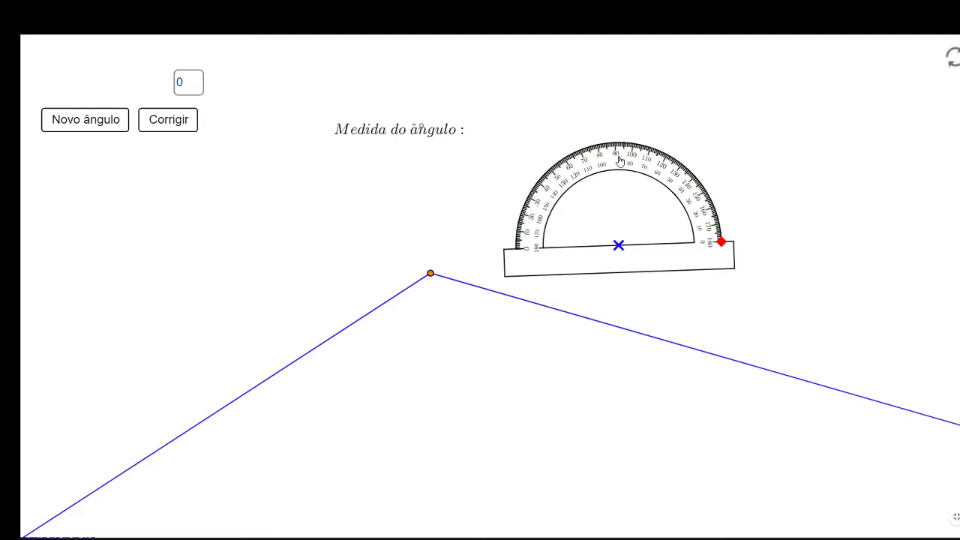
left_click_drag(622, 266, 428, 277)
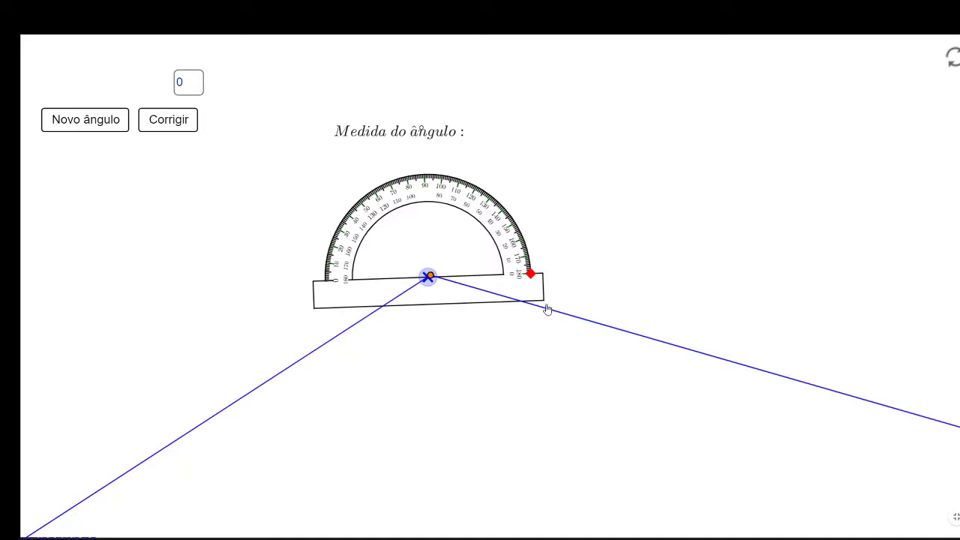
Refine the protractor's centre on the vertex and rotate it inside the angle until its baseline lies along the left ray.
left_click_drag(531, 275, 384, 332)
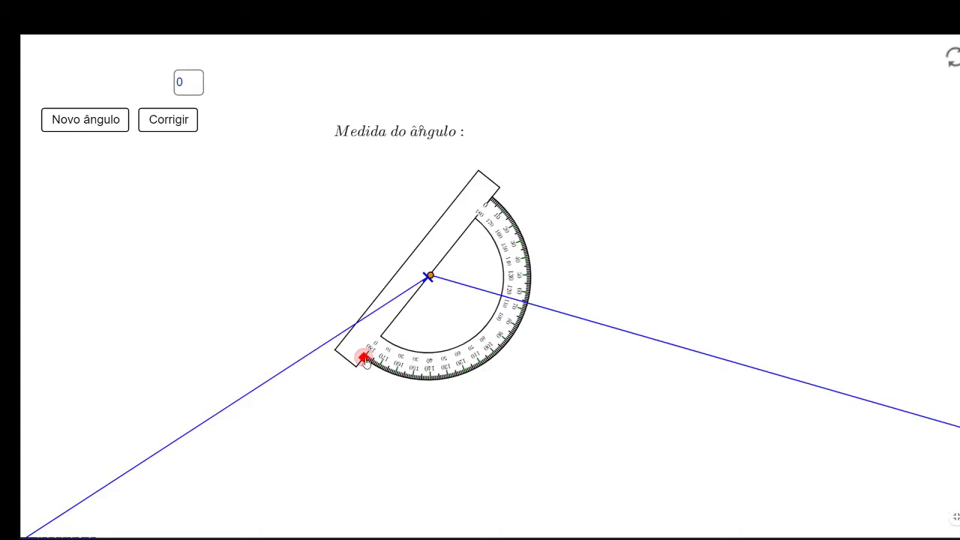
scroll(397, 392, "up", 2)
scroll(397, 392, "up", 3)
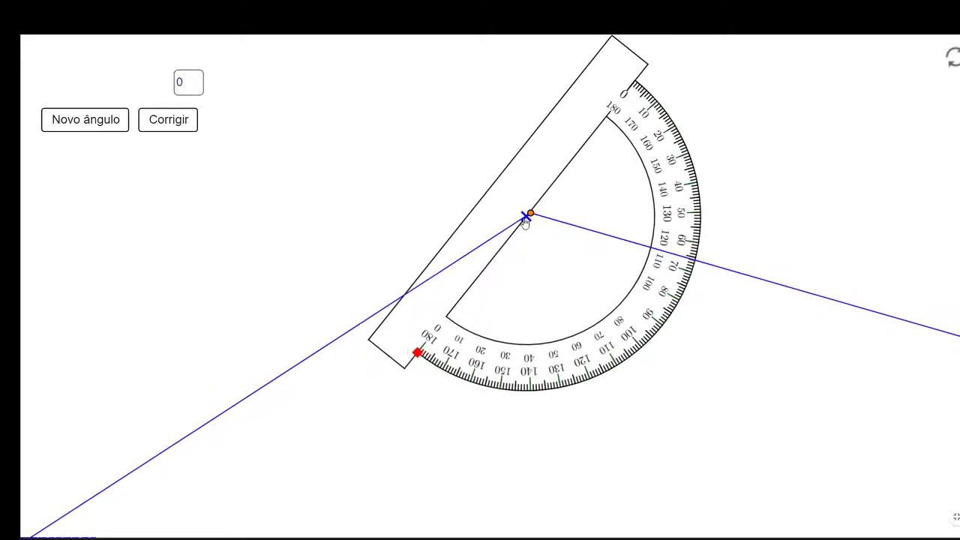
left_click_drag(525, 216, 529, 216)
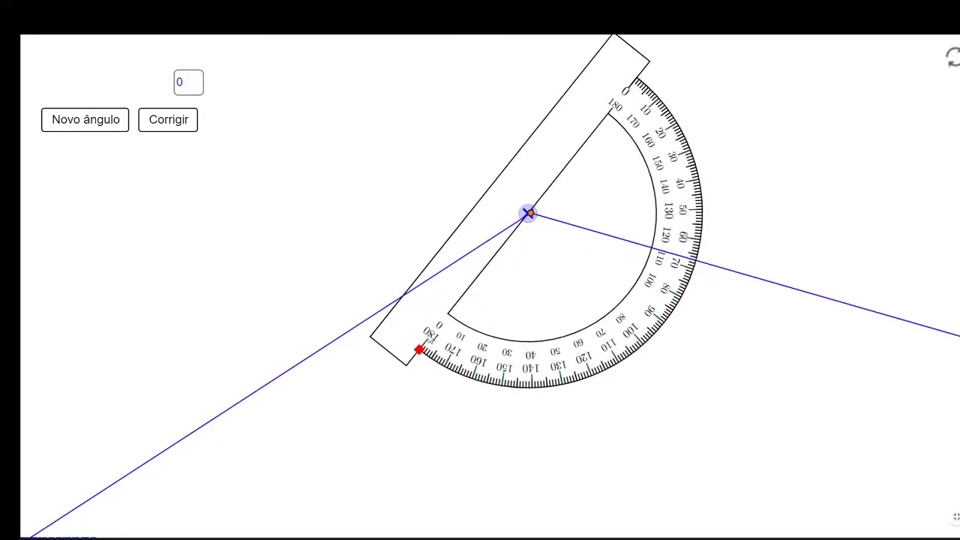
left_click_drag(418, 350, 375, 318)
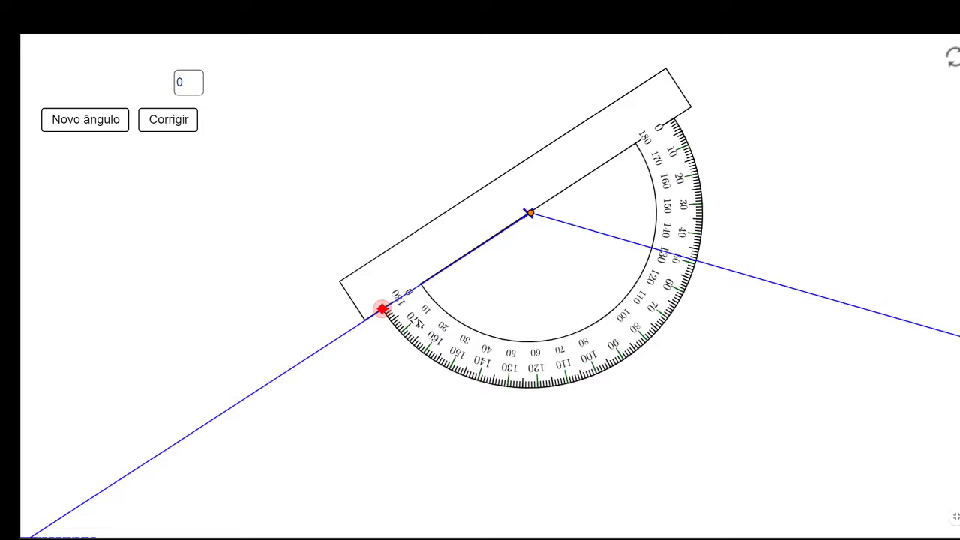
Swing the protractor outside the angle and back onto the left ray, and recentre it exactly on the vertex.
left_click_drag(382, 309, 730, 227)
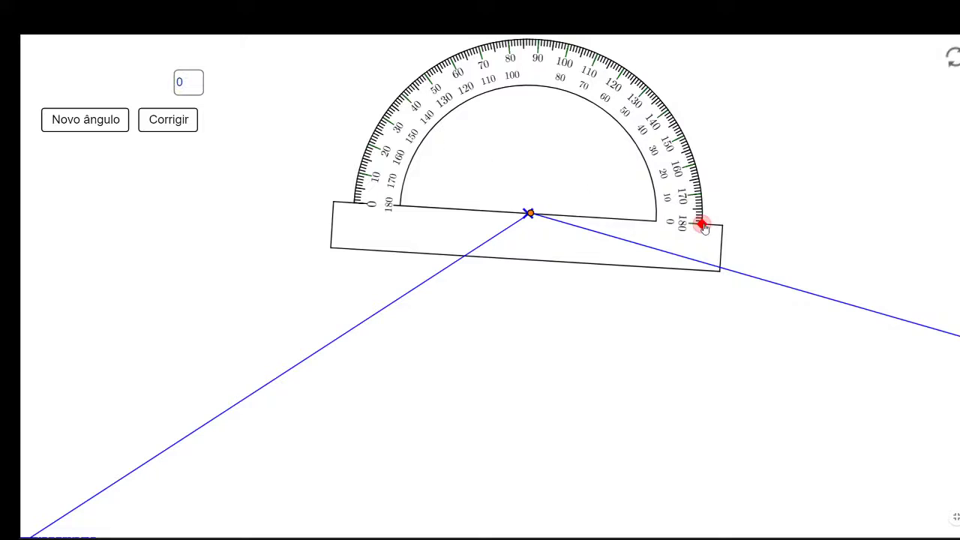
left_click_drag(703, 227, 383, 309)
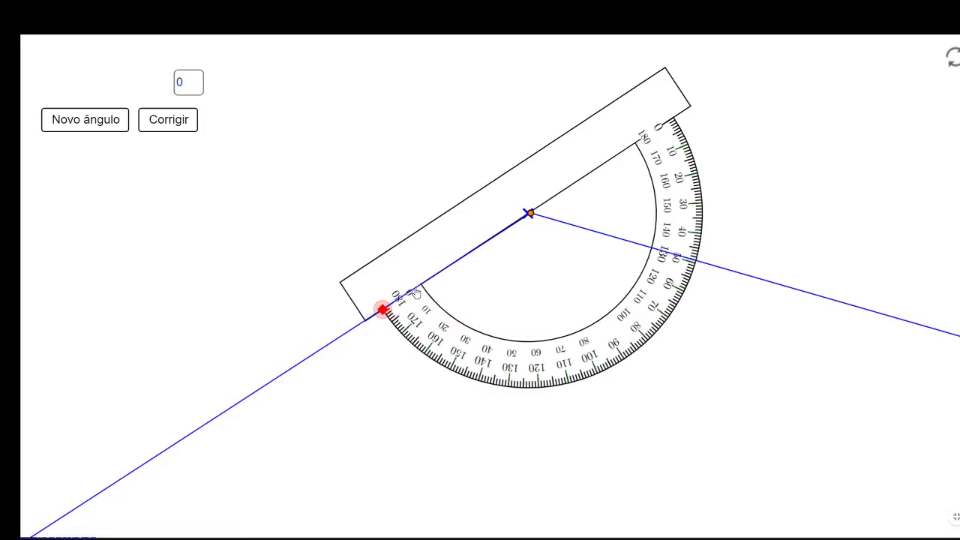
scroll(491, 300, "up", 2)
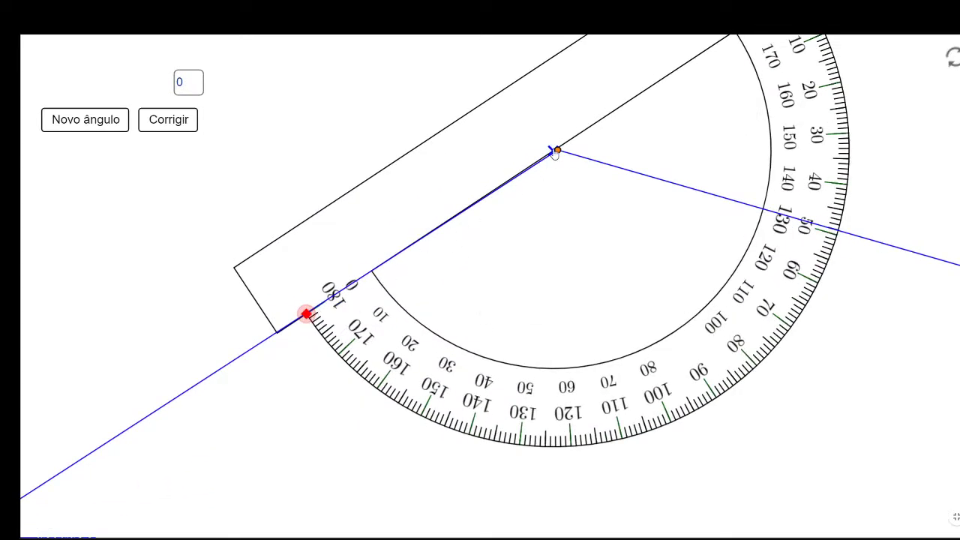
left_click_drag(553, 152, 559, 152)
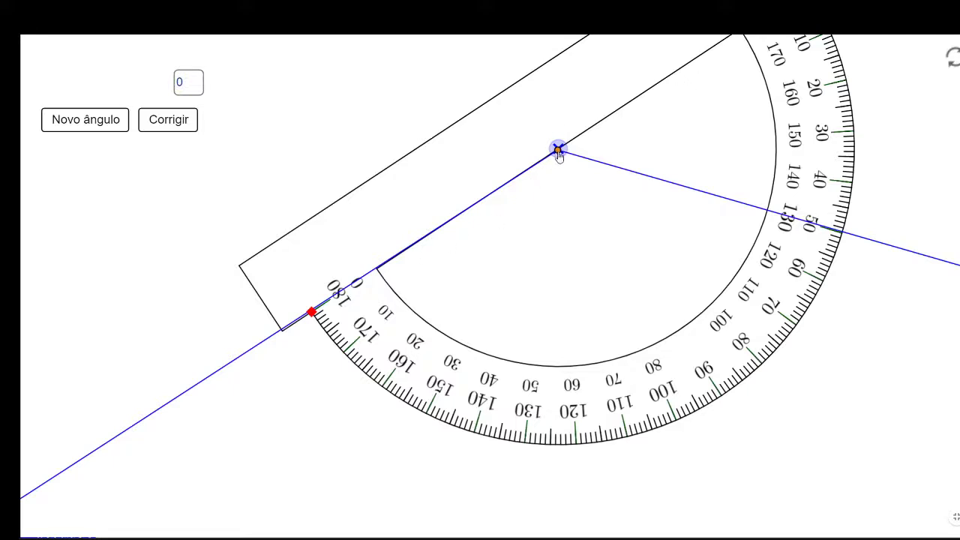
Shift the protractor off the vertex, put it back exactly on it, and fine-tune the baseline along the left ray.
left_click_drag(524, 156, 494, 133)
scroll(500, 160, "up", 3)
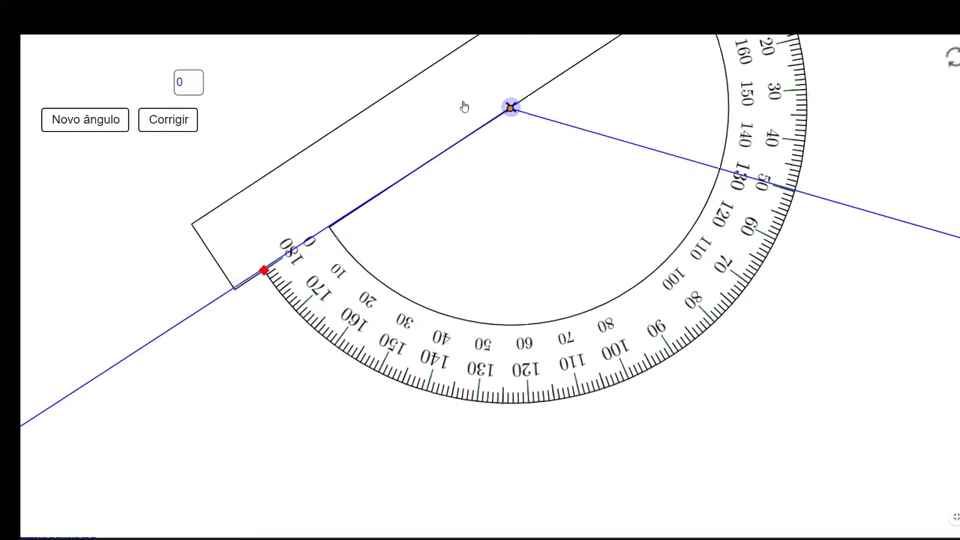
left_click_drag(502, 167, 463, 155)
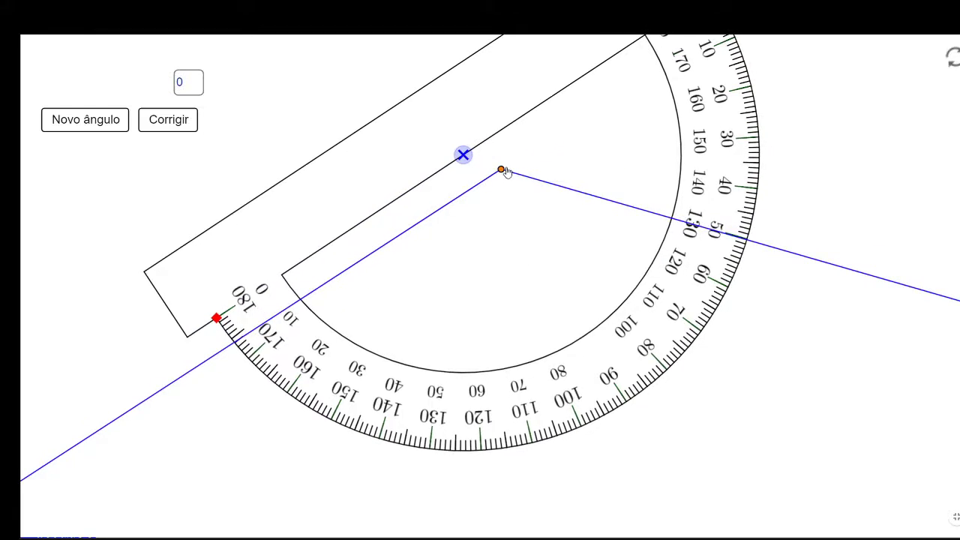
left_click_drag(463, 155, 501, 171)
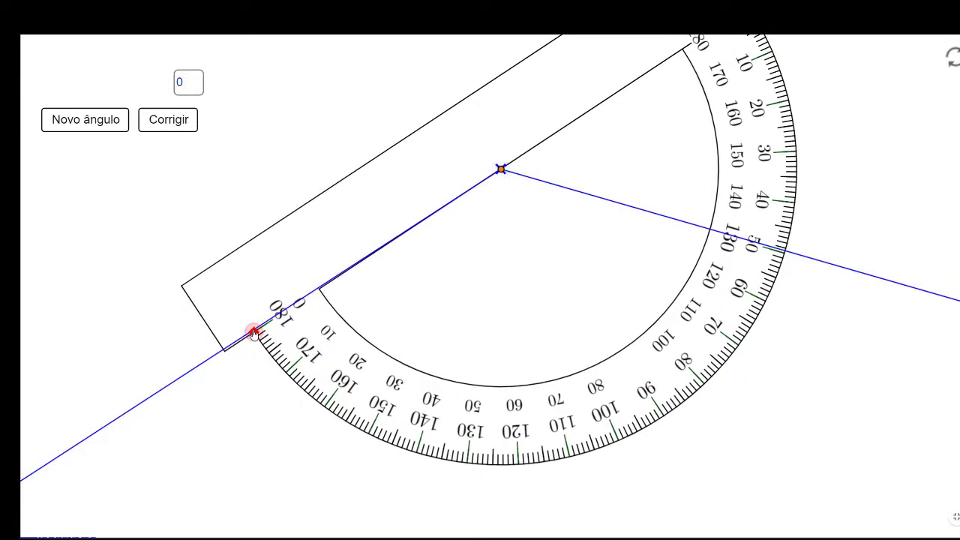
left_click_drag(254, 333, 254, 332)
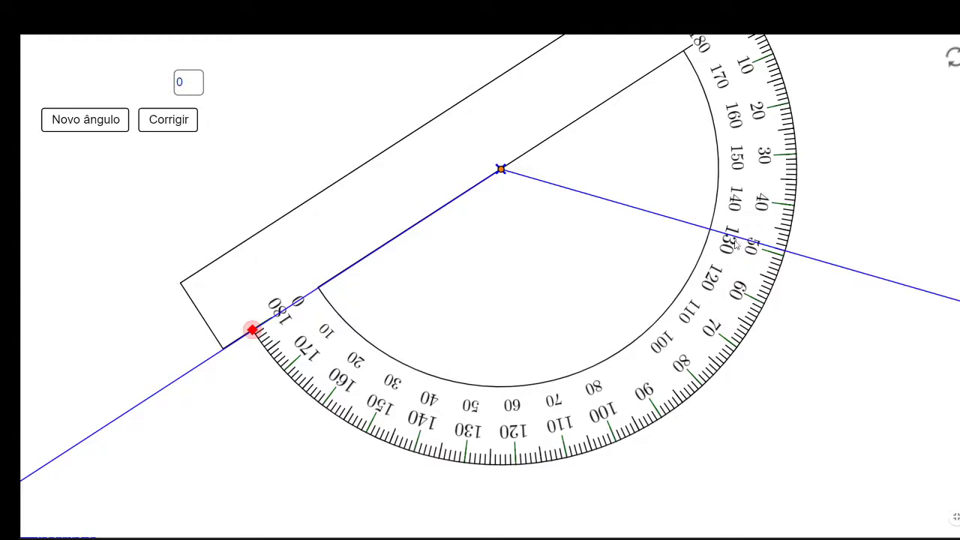
Read the protractor scale where the right ray crosses it and enter 131 as the angle's measure.
scroll(733, 242, "up", 6)
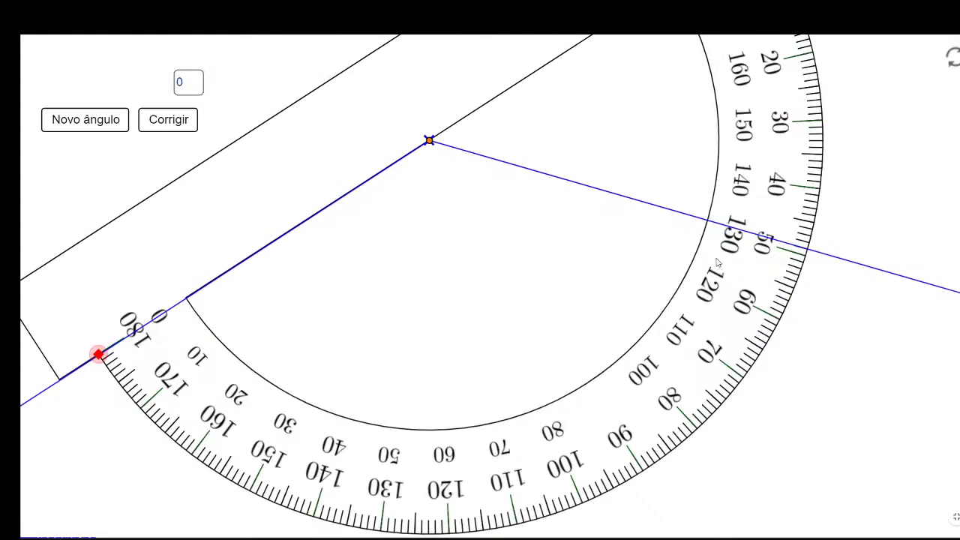
left_click_drag(591, 293, 395, 349)
scroll(477, 358, "up", 3)
left_click_drag(350, 288, 306, 298)
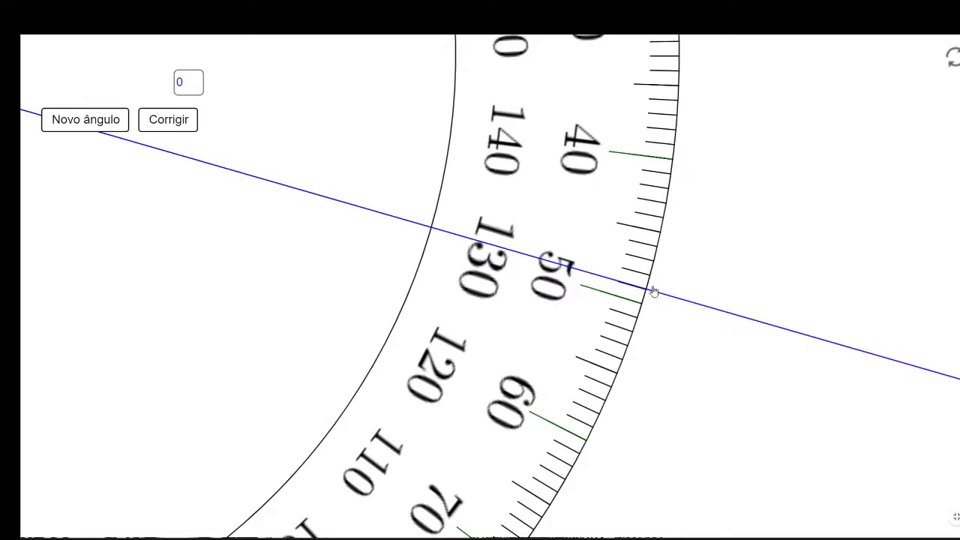
left_click(183, 84)
type("131")
left_click(729, 227)
Bring the whole angle back into view and have the entered measure corrected.
left_click_drag(330, 150, 383, 152)
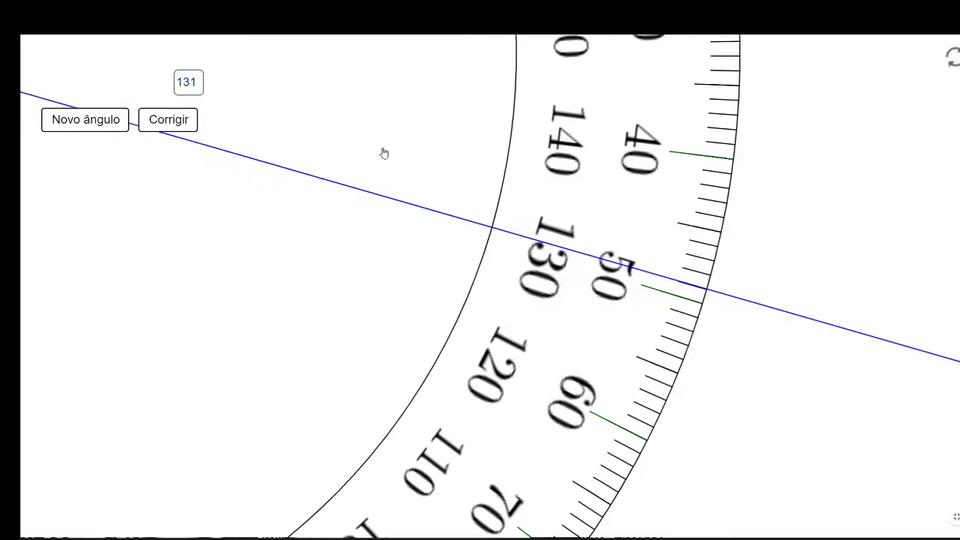
scroll(213, 219, "down", 5)
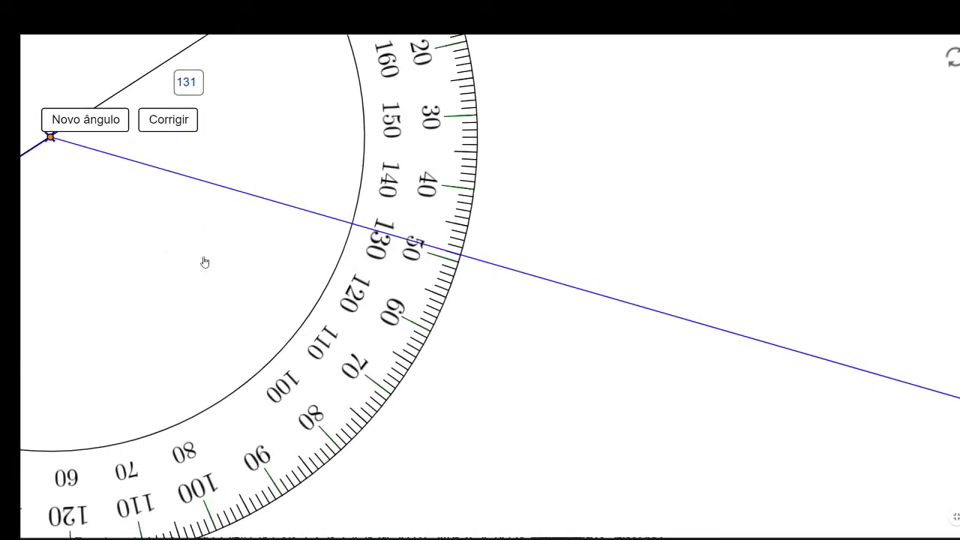
left_click_drag(205, 261, 395, 261)
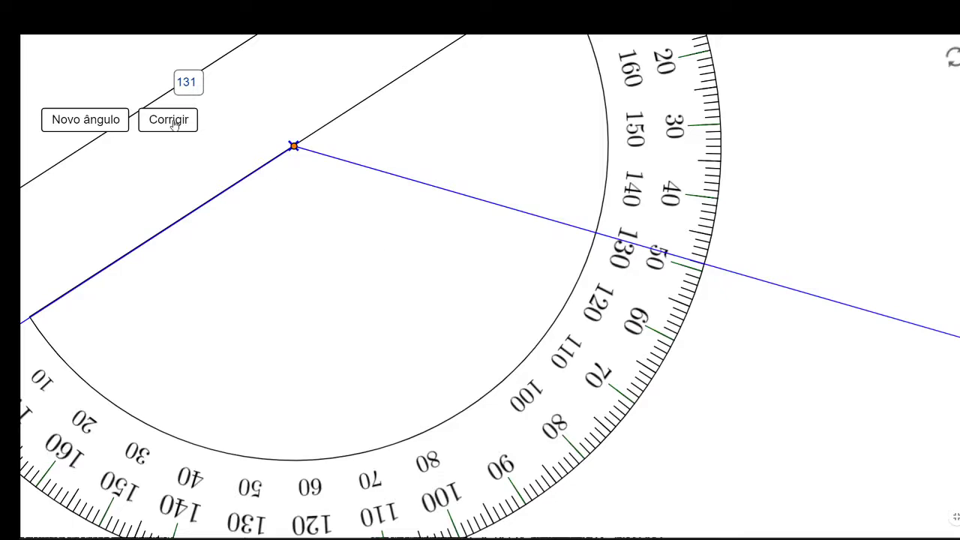
scroll(241, 242, "down", 2)
scroll(242, 241, "down", 3)
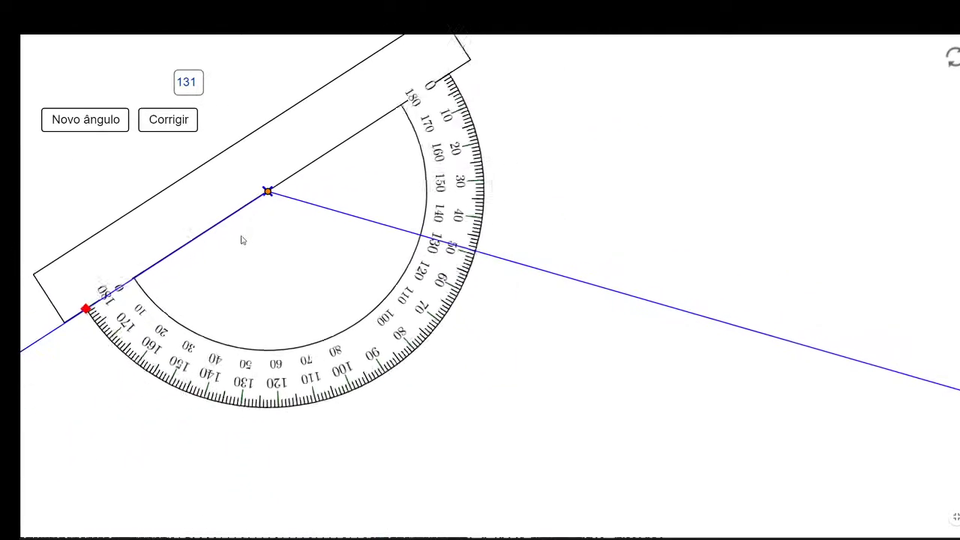
left_click(175, 126)
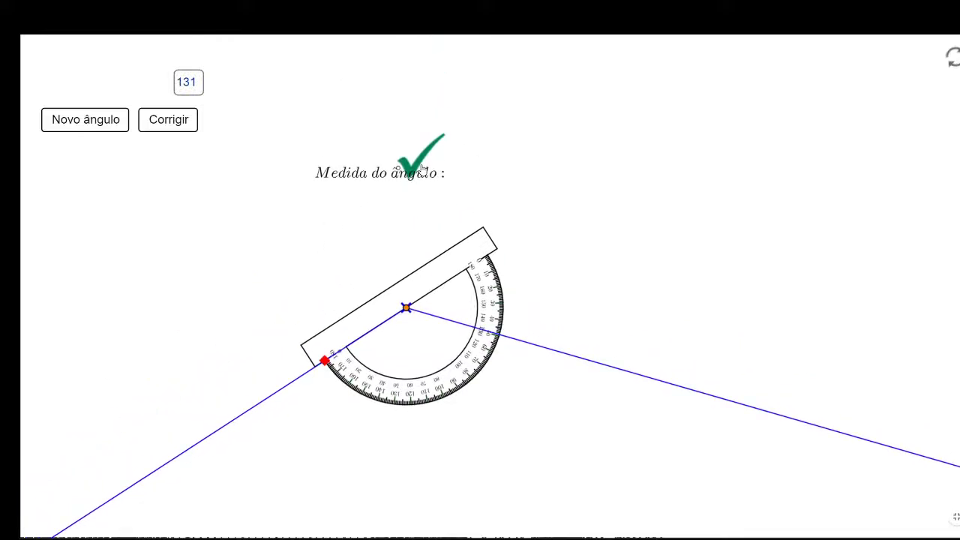
Change the angle's measure to 135 and have this answer corrected.
left_click(197, 84)
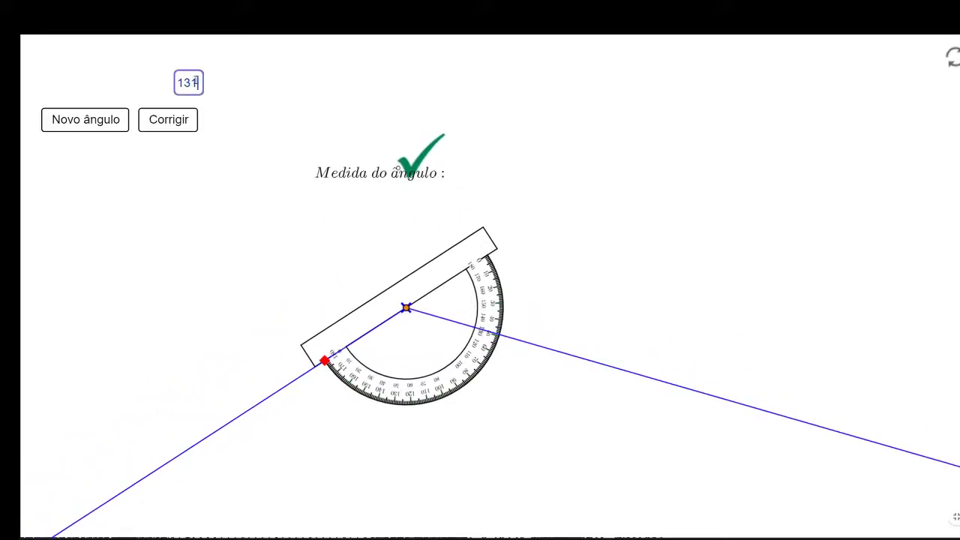
key("BackSpace")
type("5")
left_click(152, 124)
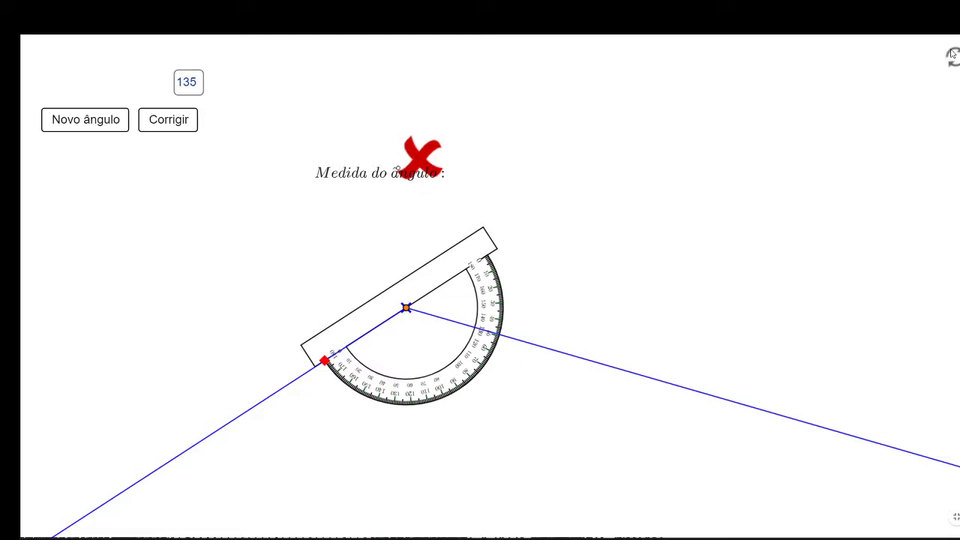
Leave full screen, reload the Medir ângulos page to get a new angle, and show the exercise full screen again.
left_click(89, 128)
left_click(88, 131)
key("Escape")
left_click(287, 43)
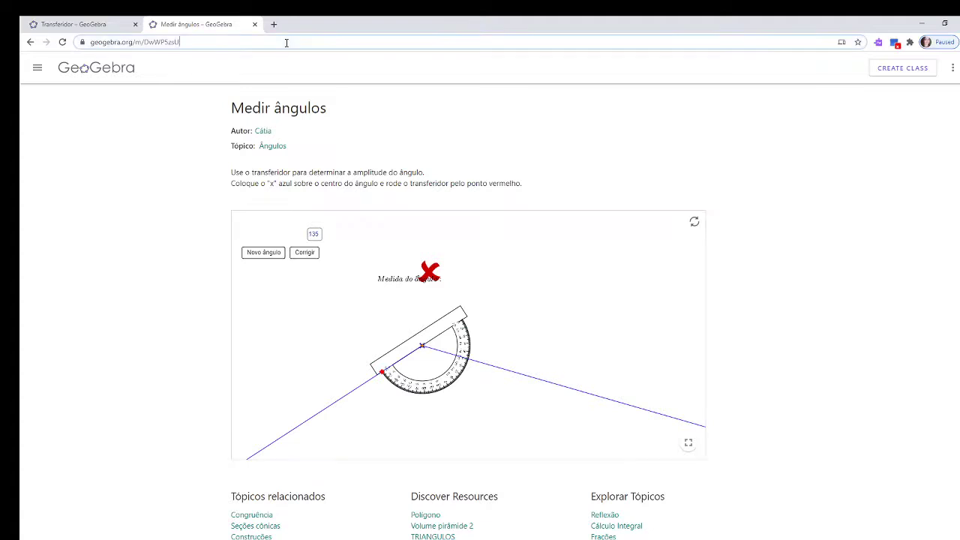
key("Return")
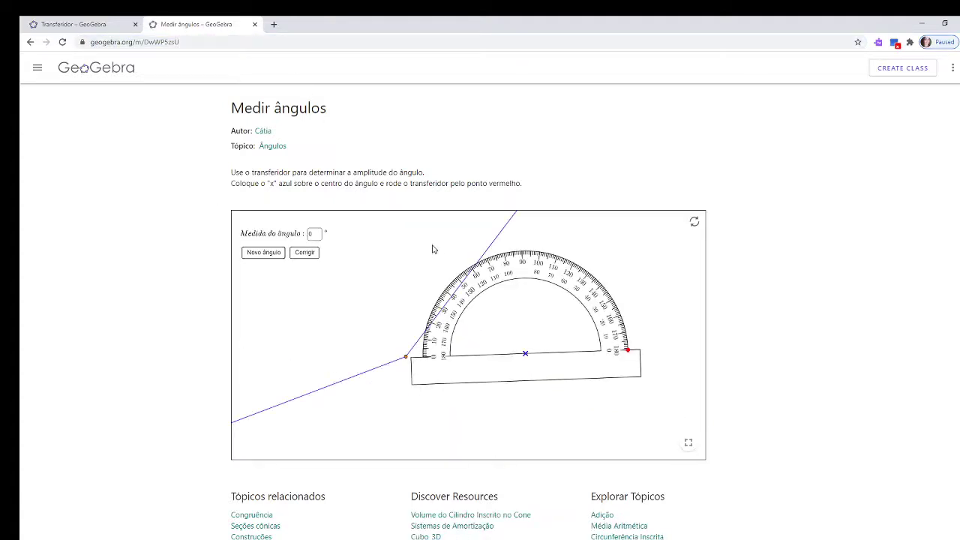
left_click(688, 442)
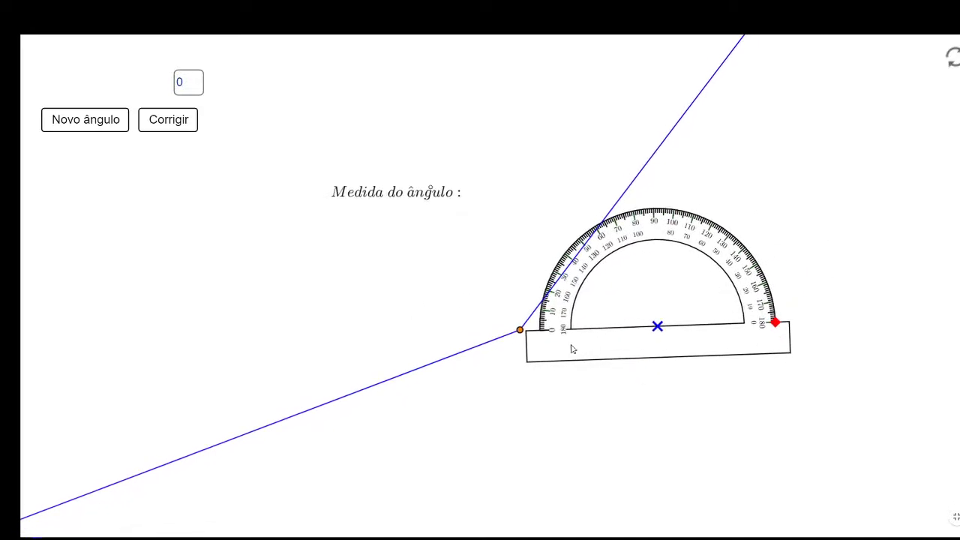
Centre the protractor on the angle's vertex and rotate its baseline onto the upper ray, the lower ray, and back onto the upper ray.
left_click_drag(617, 335, 482, 339)
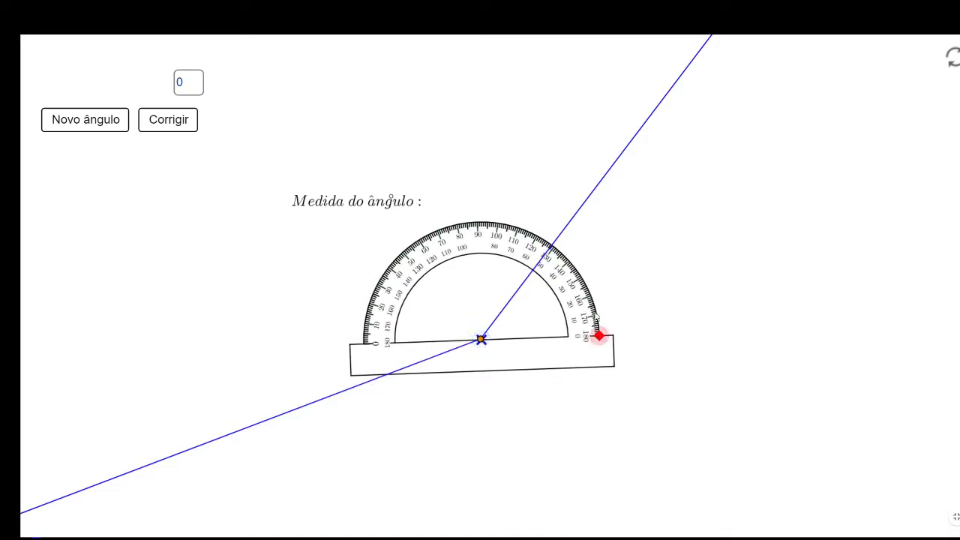
left_click_drag(600, 336, 552, 247)
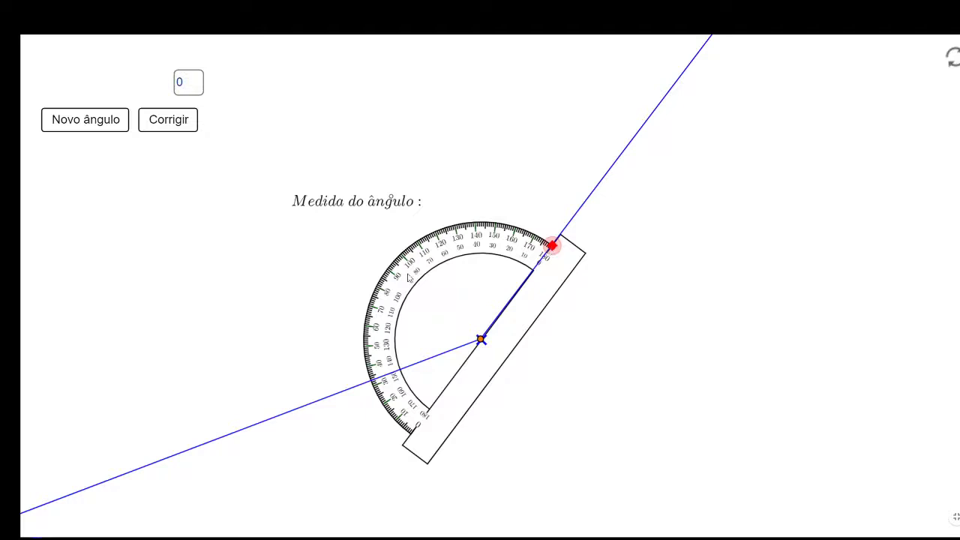
left_click_drag(552, 247, 578, 306)
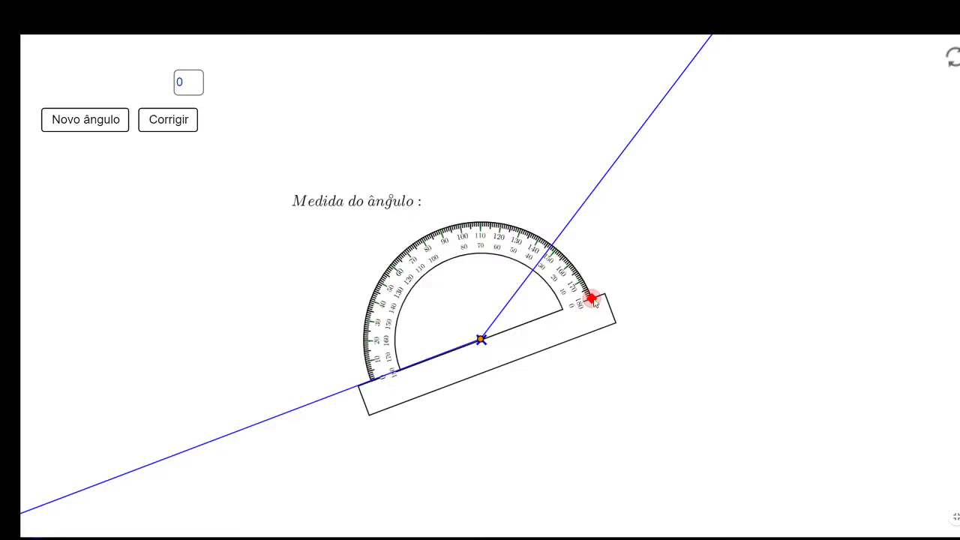
left_click_drag(593, 300, 555, 244)
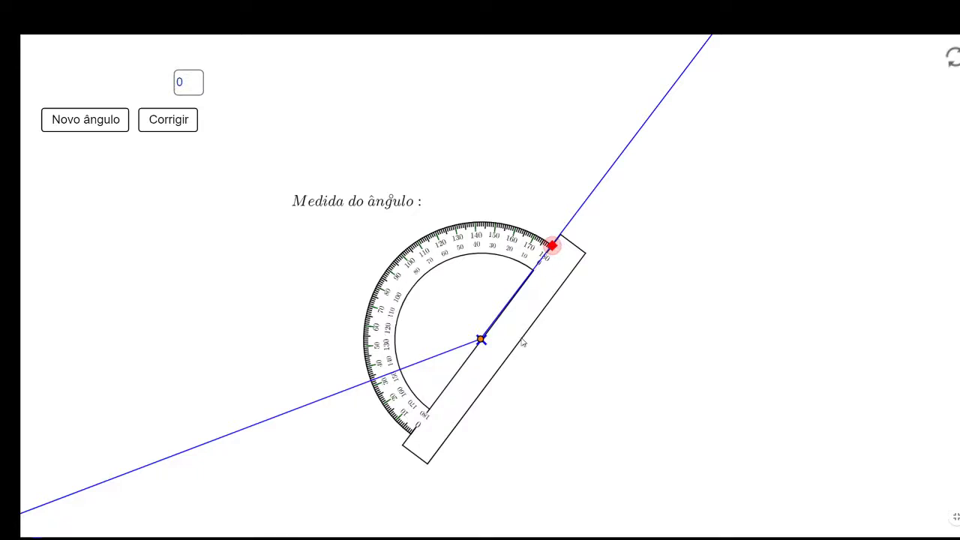
Leave full screen without entering a measure and reload the Medir ângulos page to get a new angle.
left_click(186, 82)
key("Escape")
left_click(329, 42)
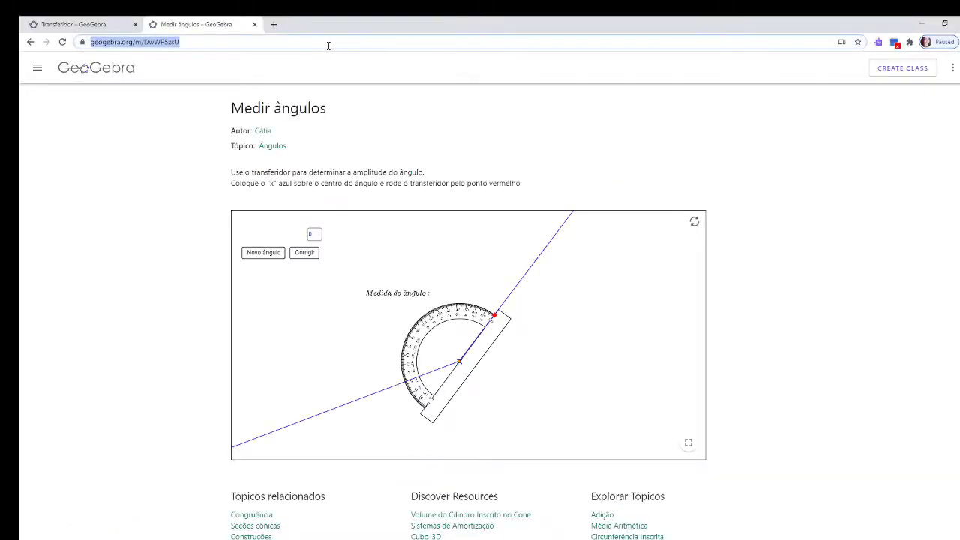
key("Return")
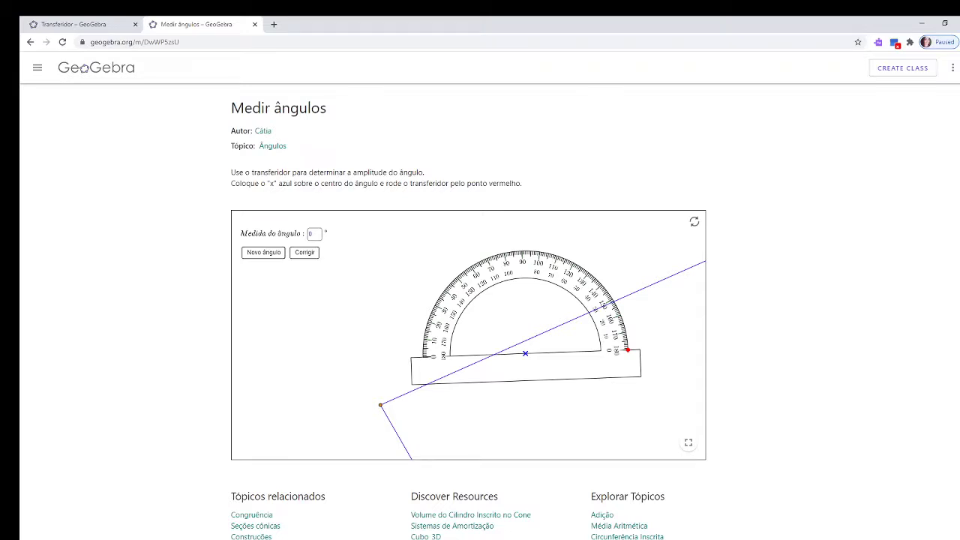
Close the Medir ângulos page and set the angle on the Transferidor page to 117°.
key("ctrl+w")
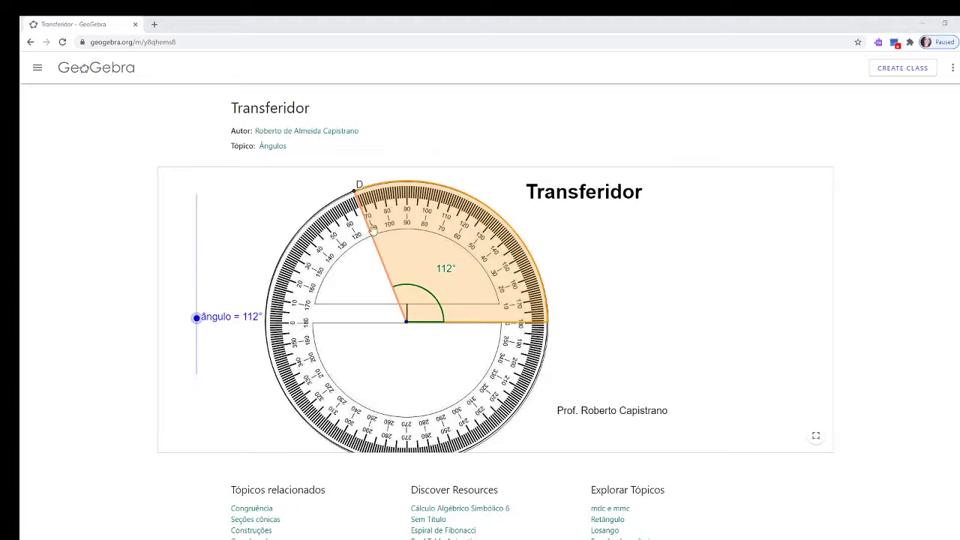
left_click(354, 194)
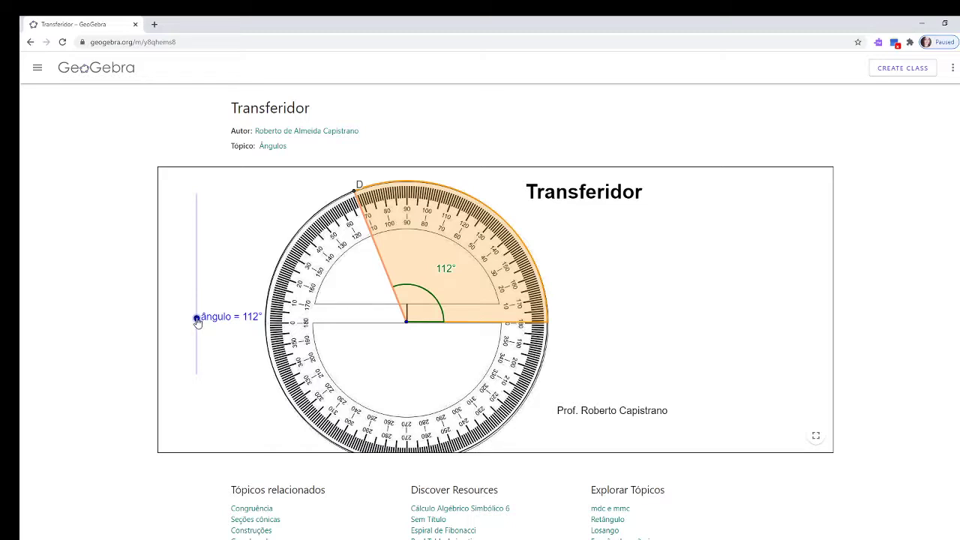
mouse_move(197, 317)
left_mouse_down()
mouse_move(193, 381)
mouse_move(212, 194)
mouse_move(199, 379)
mouse_move(209, 207)
mouse_move(199, 195)
mouse_move(207, 221)
mouse_move(200, 372)
mouse_move(193, 320)
left_mouse_up()
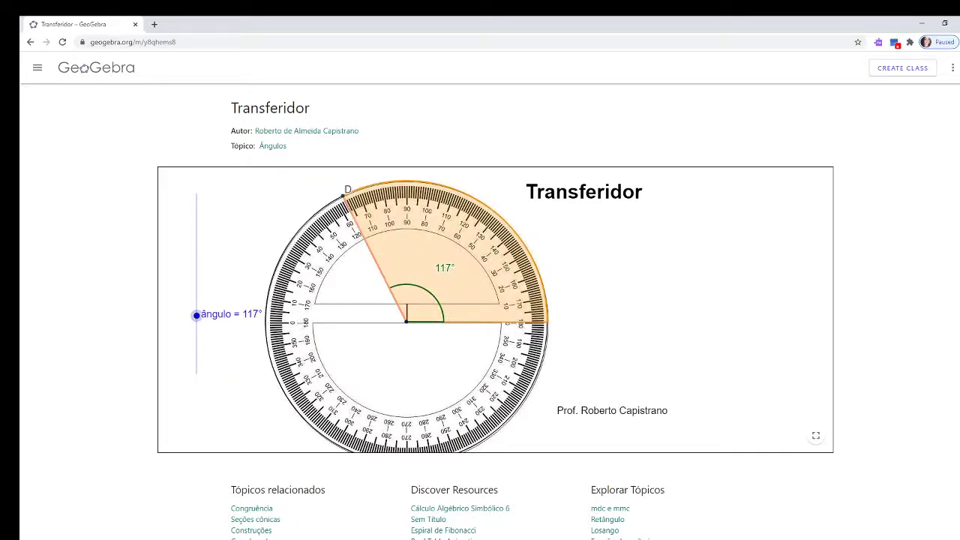
Switch to Microsoft Whiteboard and show the Classificação do triângulo chart enlarged for reading.
key("alt+Tab")
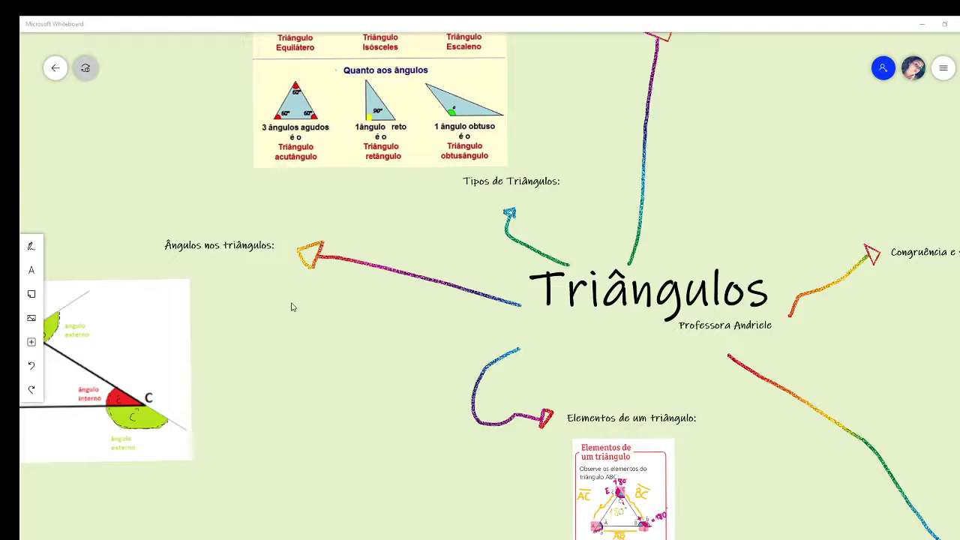
scroll(351, 361, "down", 5)
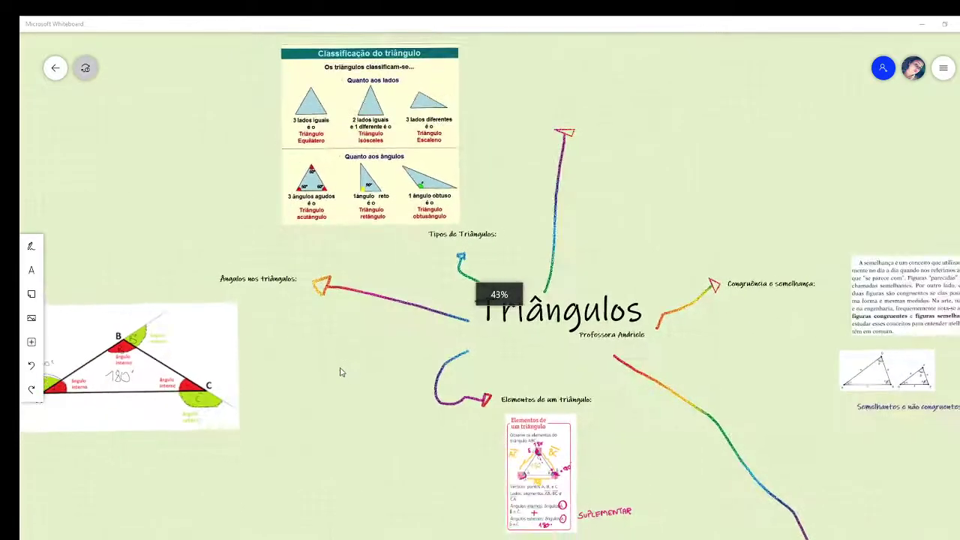
scroll(333, 366, "up", 5)
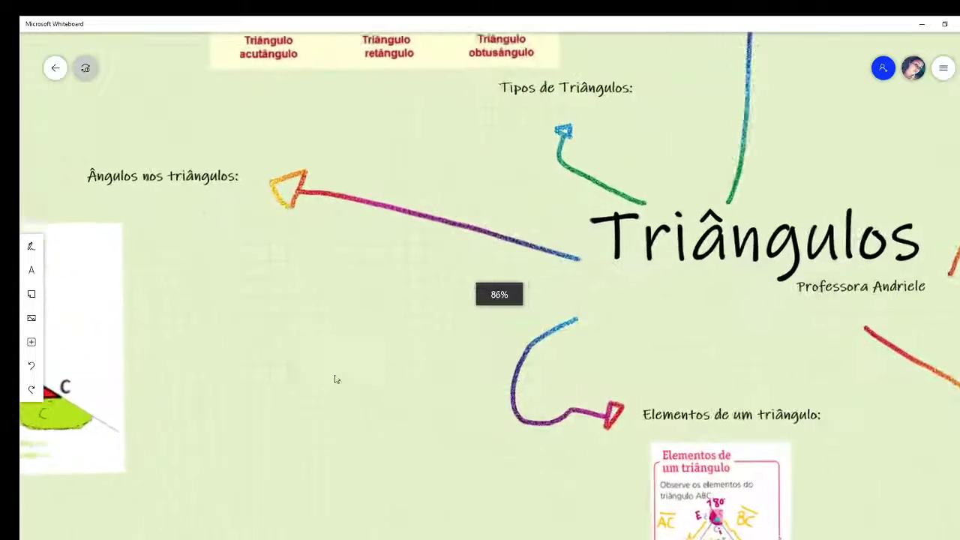
scroll(323, 353, "down", 1)
left_click_drag(312, 334, 300, 450)
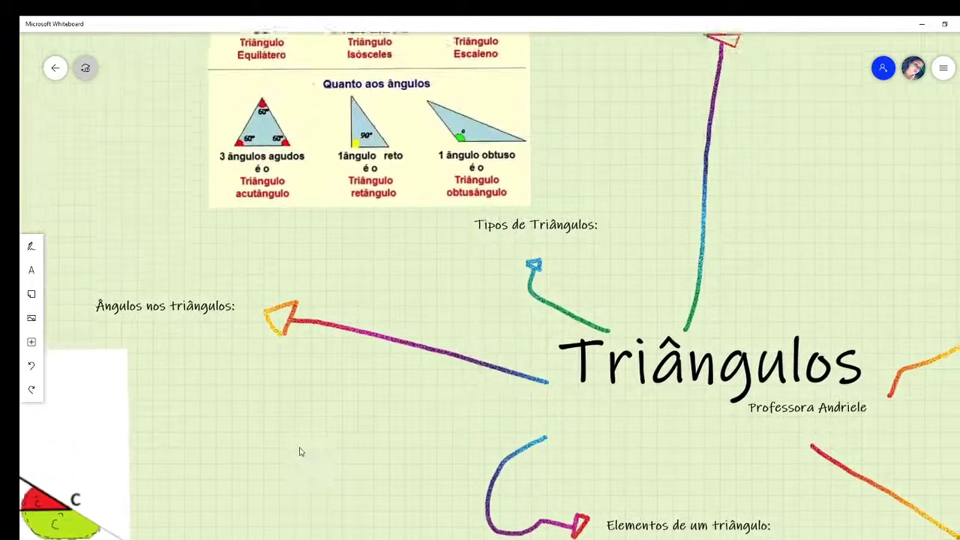
left_click_drag(359, 312, 388, 495)
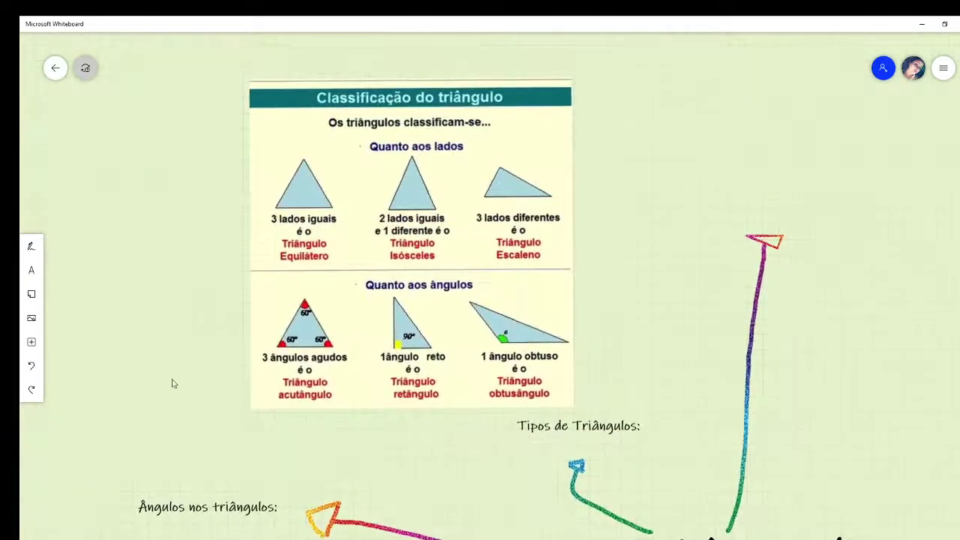
scroll(156, 373, "up", 3)
scroll(156, 373, "up", 1)
left_click_drag(156, 373, 79, 445)
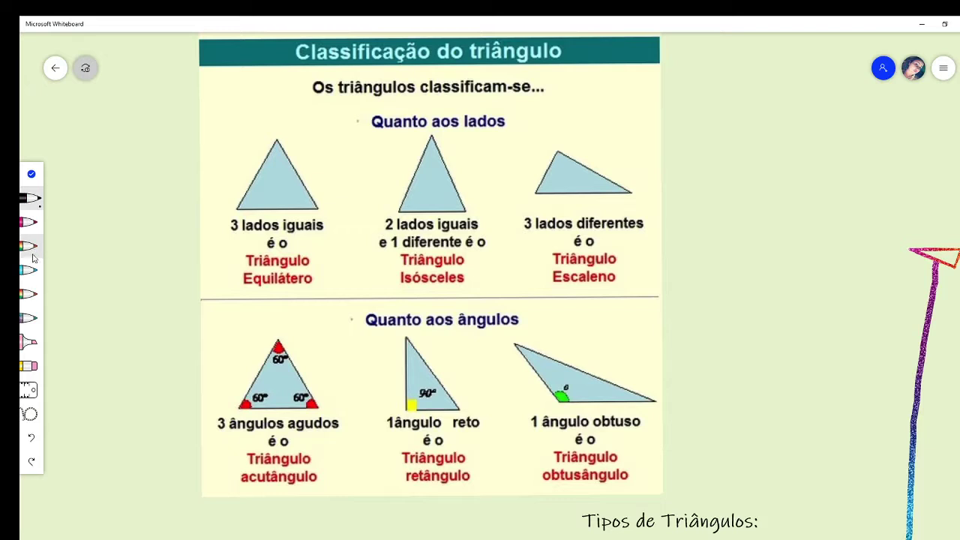
With the rainbow pen, underline "Quanto aos lados", write "cm" beside it, and handwrite "G" and a degree sign beside "Quanto aos ângulos".
left_click(32, 250)
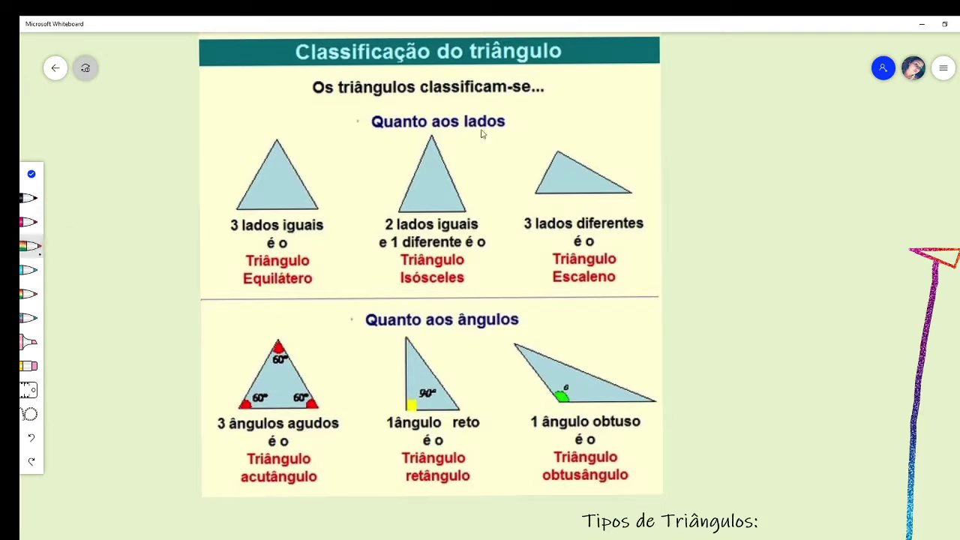
mouse_move(378, 132)
left_mouse_down()
mouse_move(501, 132)
mouse_move(538, 117)
mouse_move(568, 130)
left_mouse_up()
left_click_drag(537, 328, 545, 338)
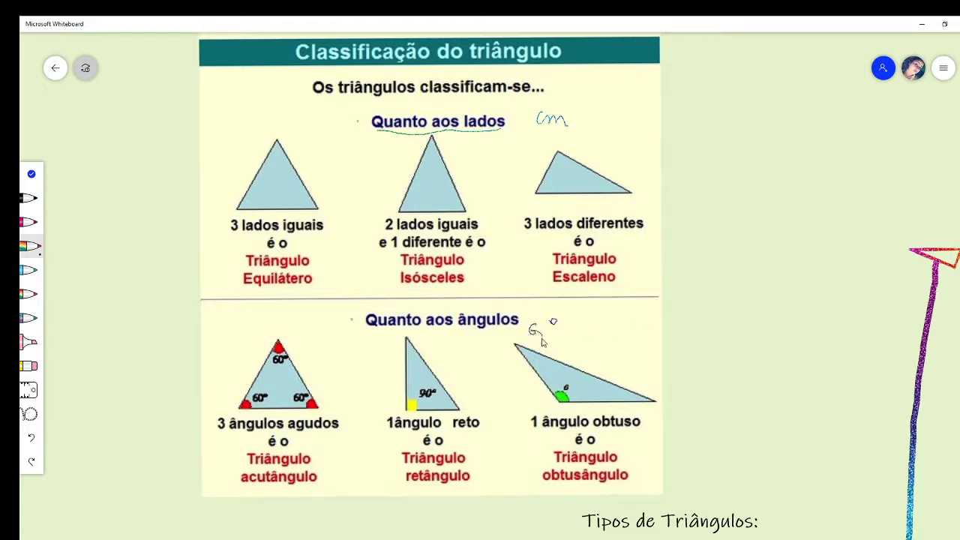